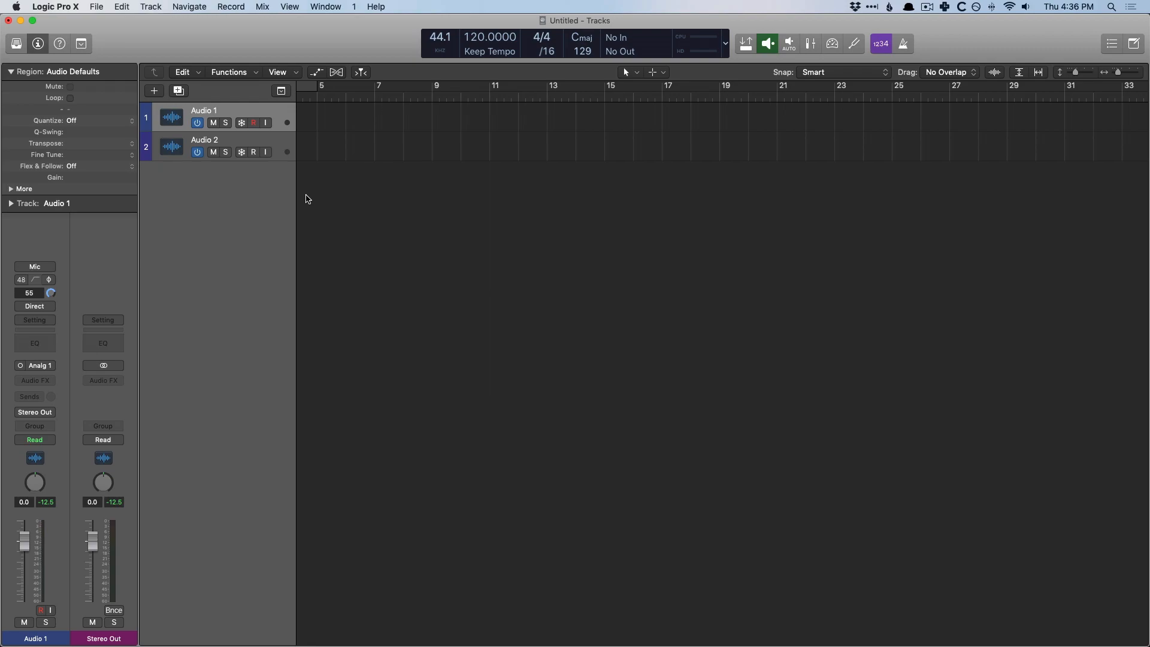
Step: Switch from Logic Pro X to Apogee Control to review Analog 1 at gain 55 with SL
key("super+Tab")
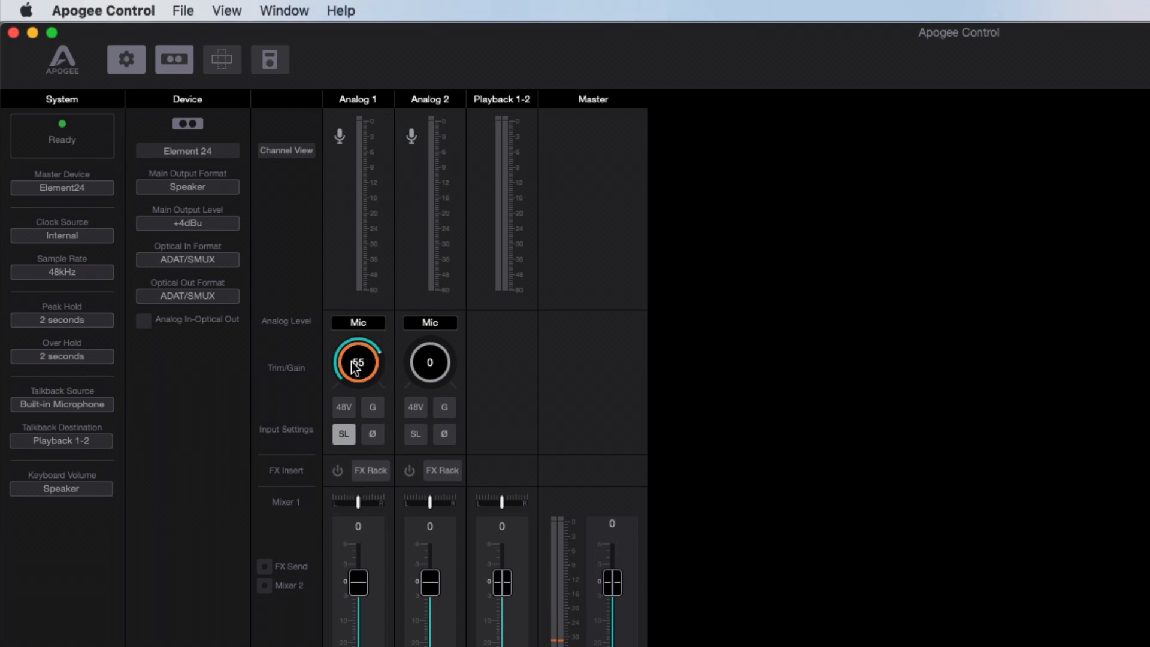
mouse_move(431, 370)
left_mouse_down()
mouse_move(434, 222)
mouse_move(433, 325)
left_mouse_up()
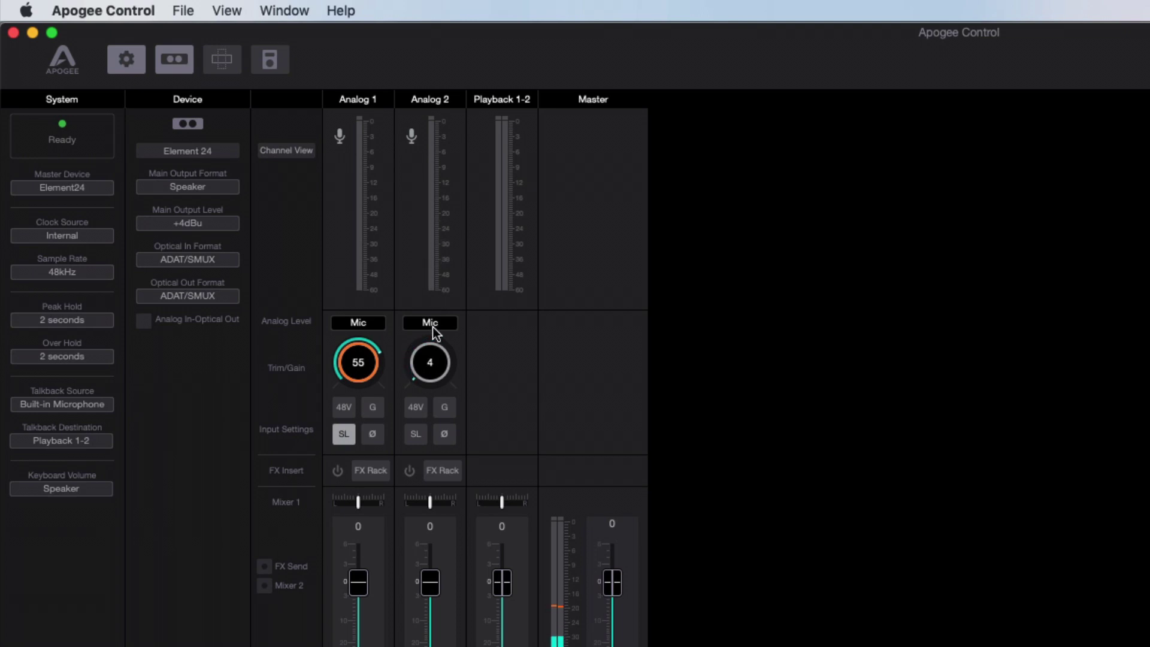
left_click(418, 409)
left_click(441, 433)
left_click(418, 438)
left_click(417, 437)
left_click(442, 410)
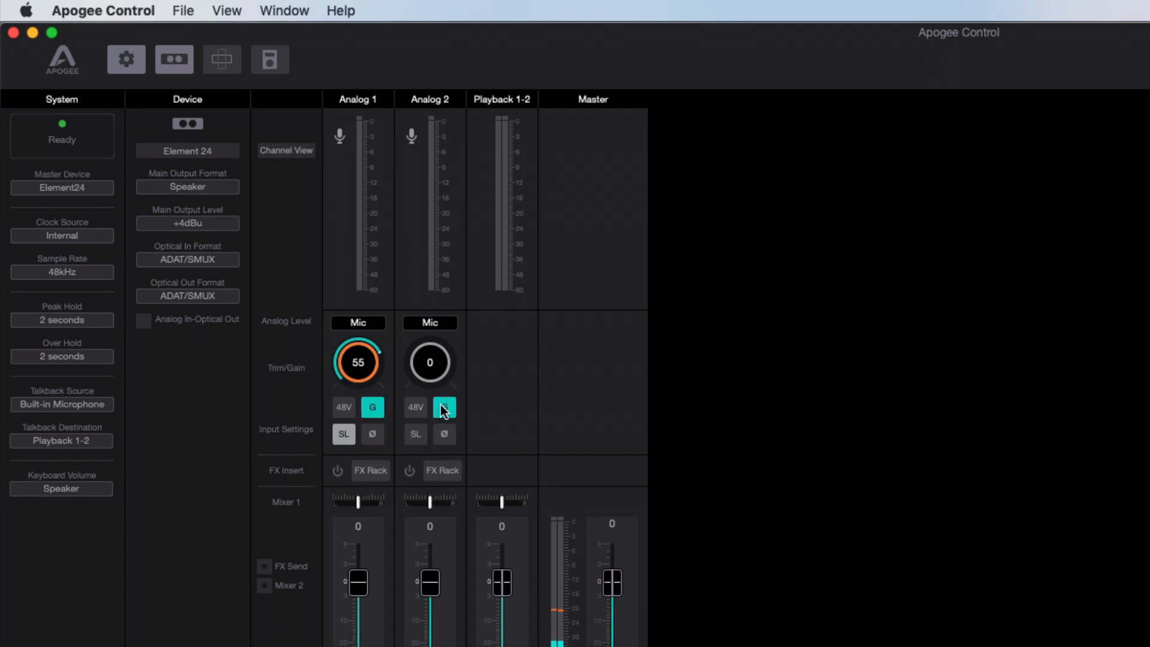
left_click(442, 410)
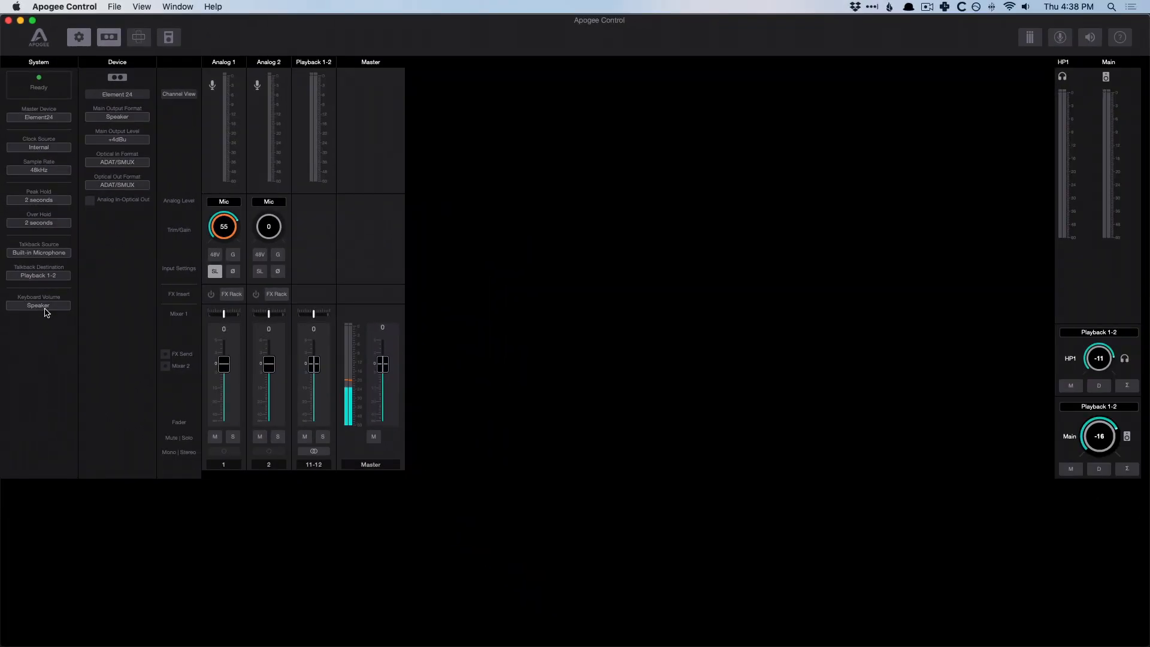
Step: Lower the system volume from the keyboard and show the menu-bar output device choices
key("XF86AudioLowerVolume")
left_click(1024, 7)
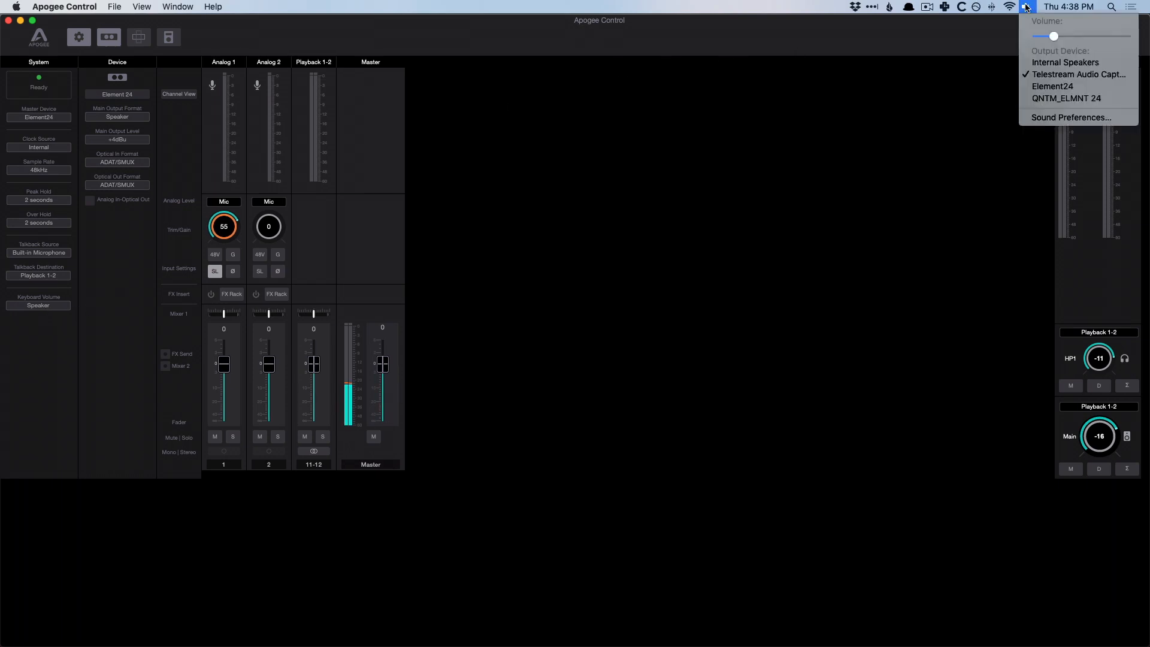
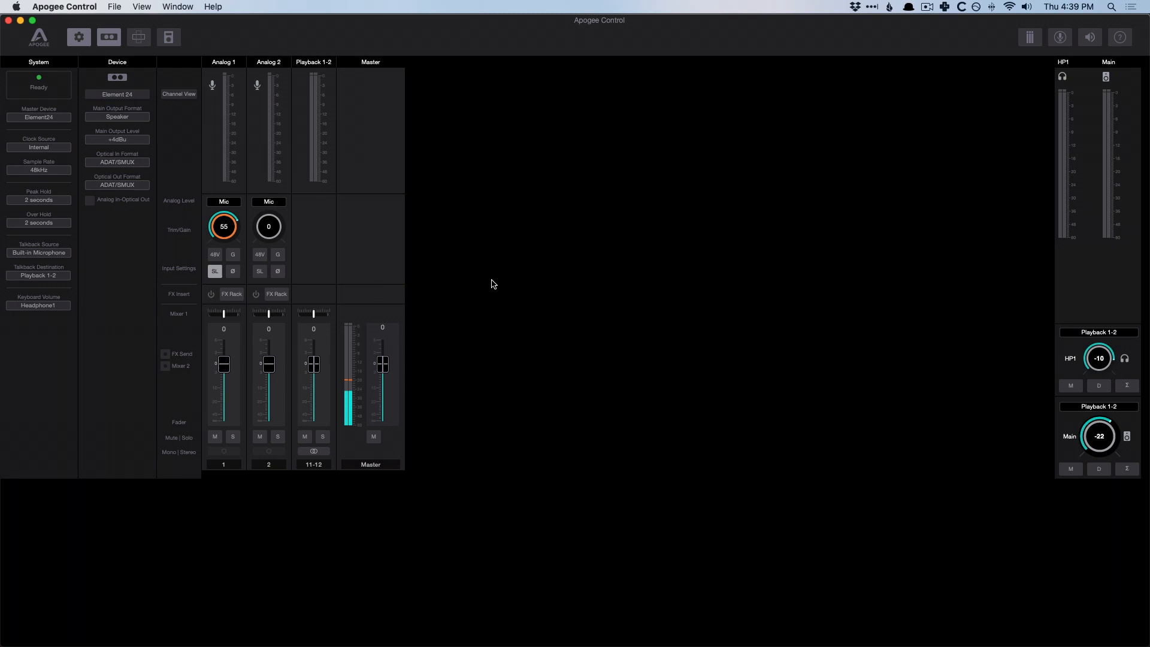
Step: Raise the Main output to about -2 and view the Mac's output-device menu
left_click_drag(1104, 451, 1095, 424)
left_click(1018, 6)
Step: Confirm Element24 is the system output device and dismiss the volume menu
left_click(1027, 6)
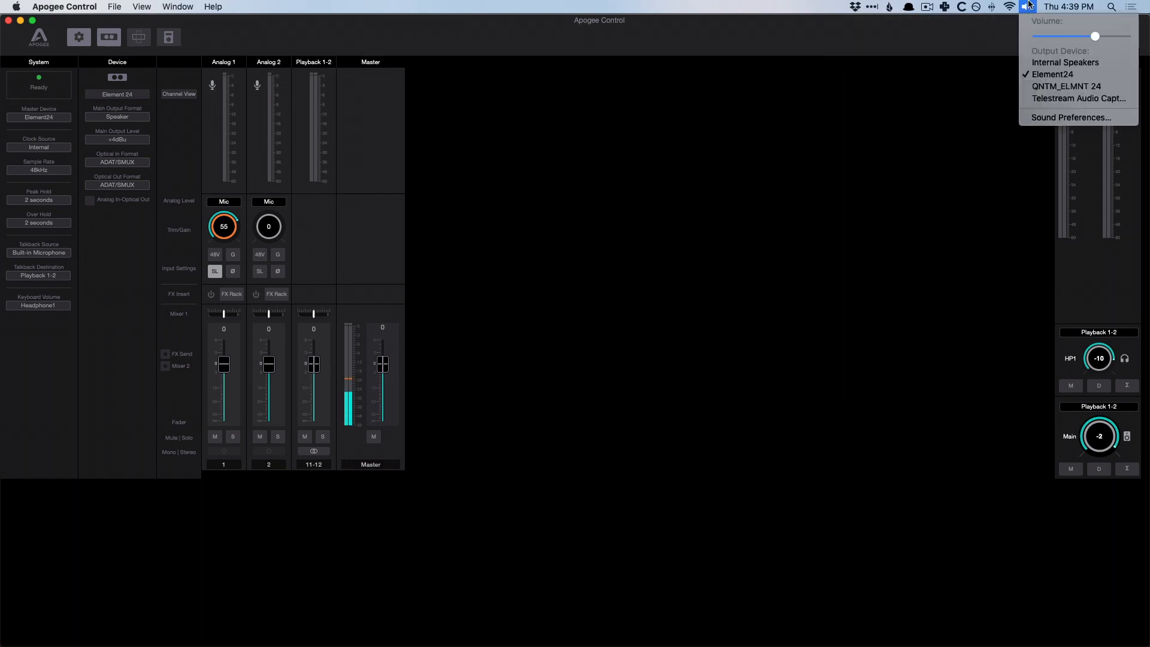
left_click(1044, 100)
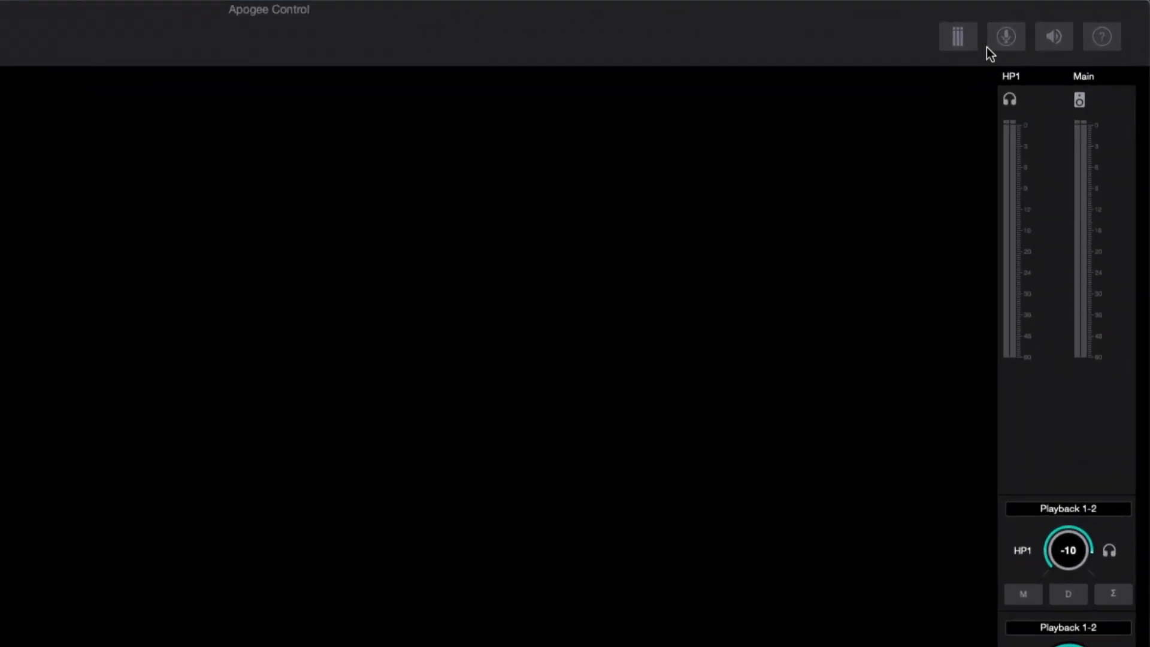
left_click(1006, 36)
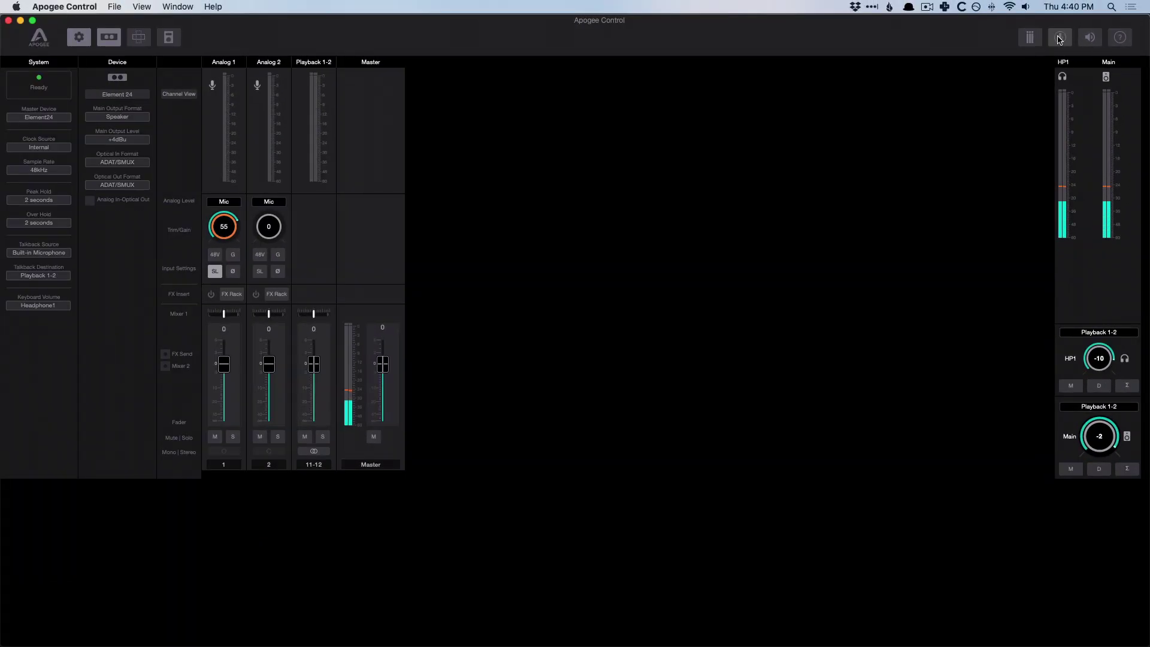
left_click(1059, 39)
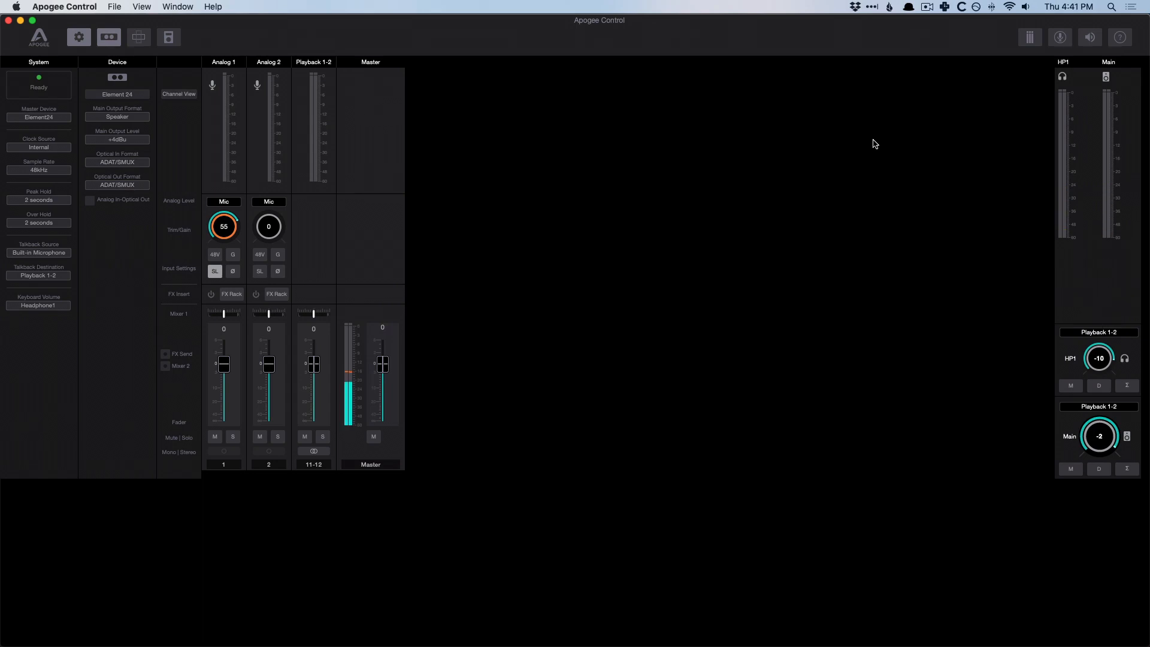
Step: Switch to Logic Pro X's mixer showing the Audio 1 and Audio 2 device strips
key("super+Tab")
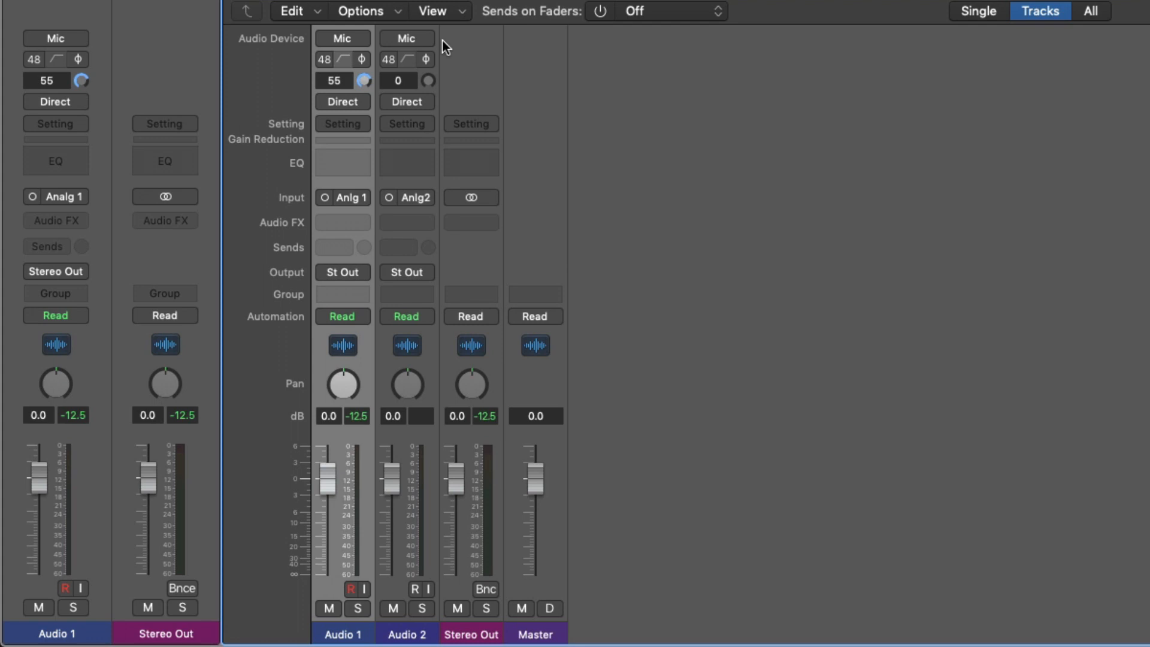
left_click(423, 39)
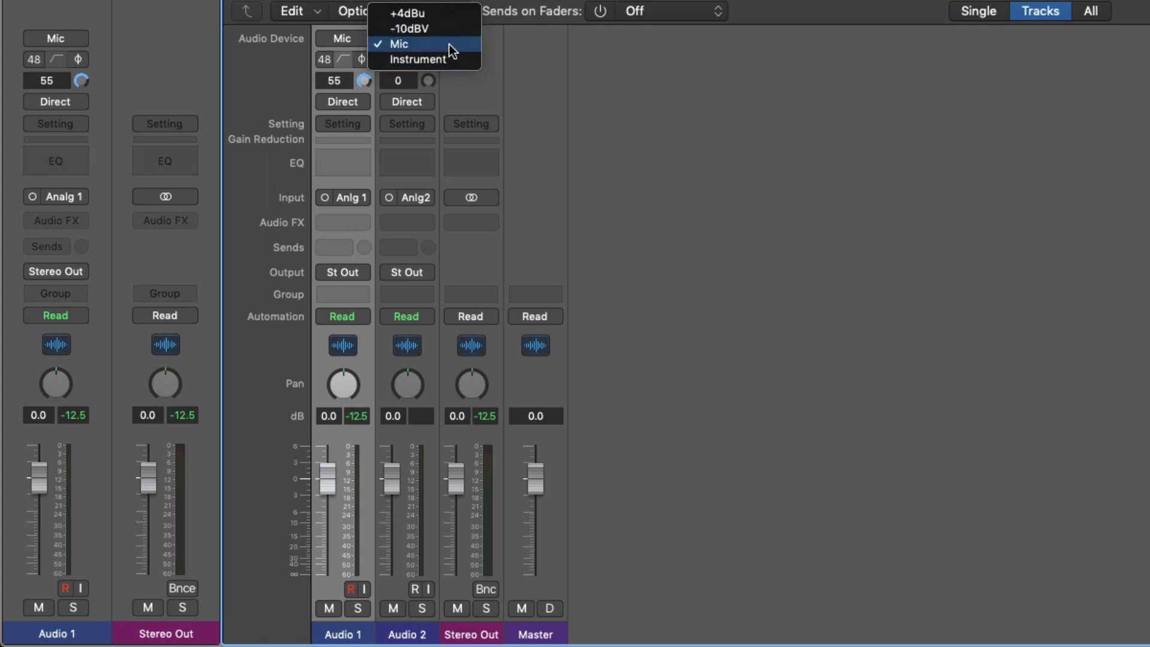
left_click(449, 44)
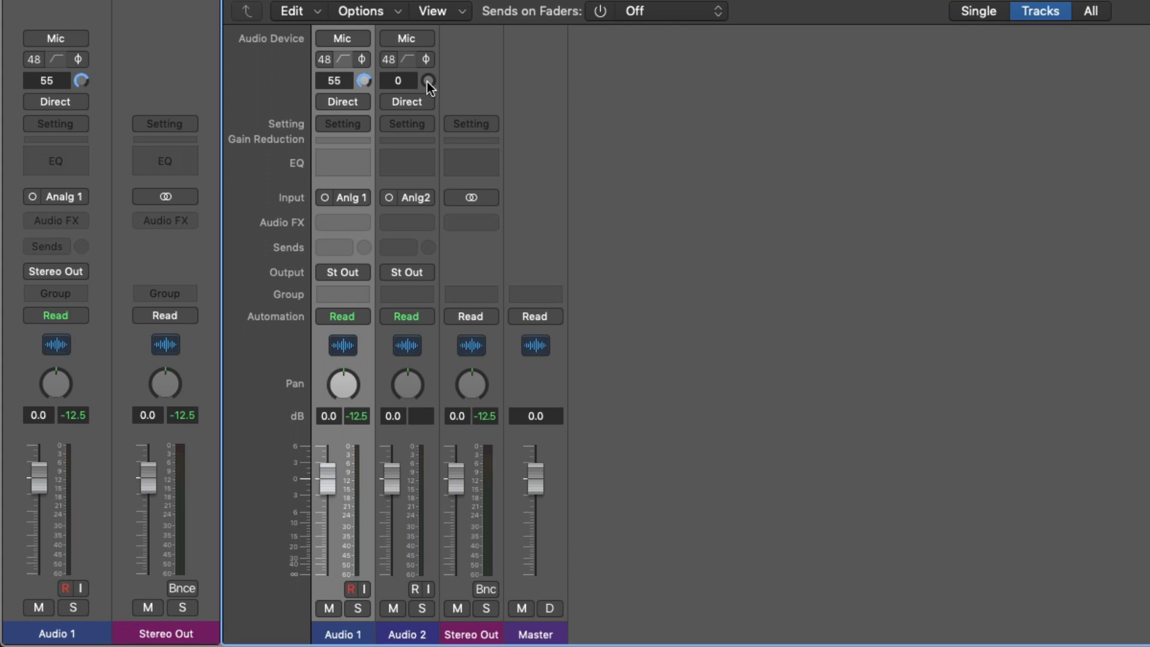
mouse_move(427, 81)
left_mouse_down()
mouse_move(427, 46)
mouse_move(432, 115)
left_mouse_up()
Step: Enable Direct monitoring on Audio 1 and leave the track record-armed
left_click(351, 589)
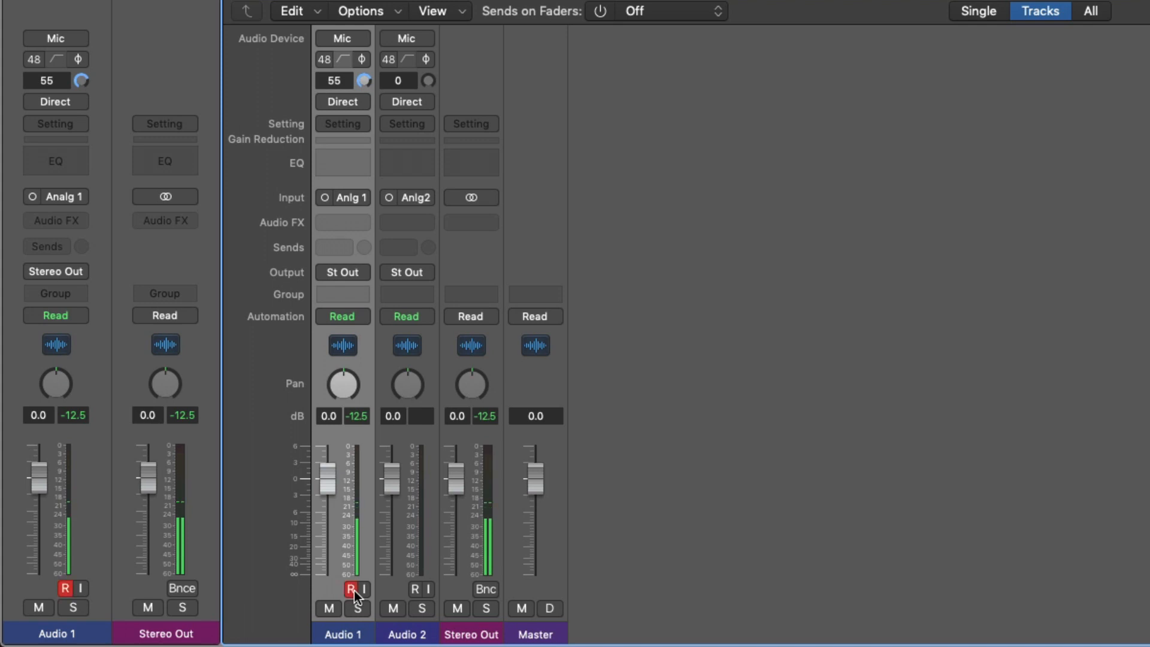
left_click(352, 590)
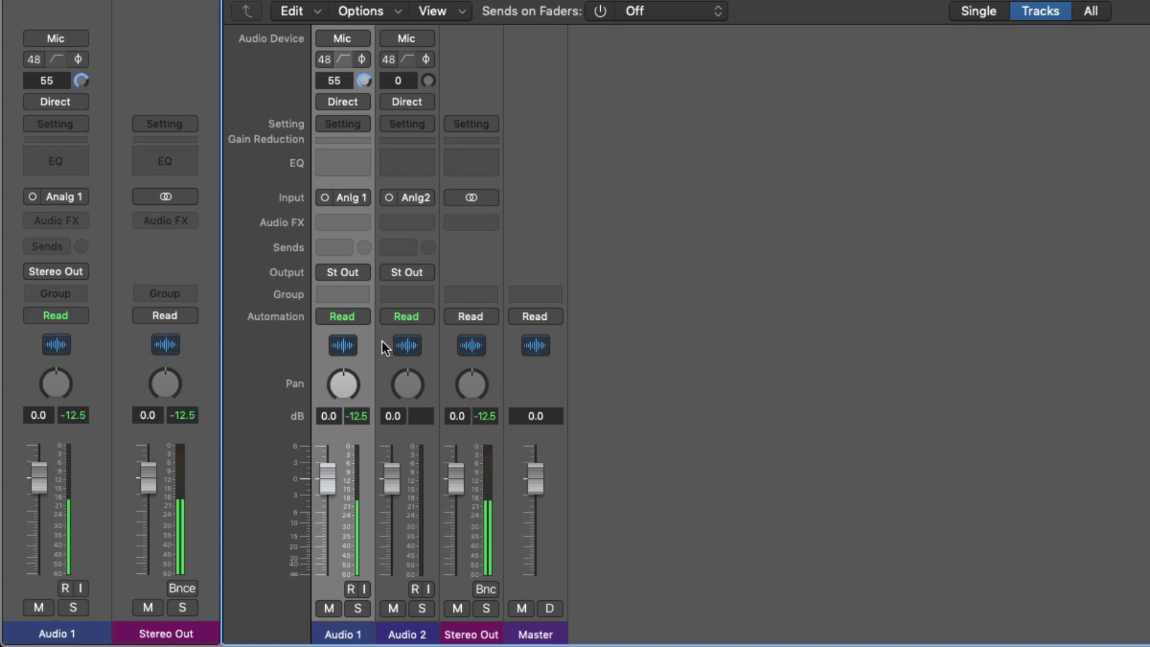
left_click(358, 103)
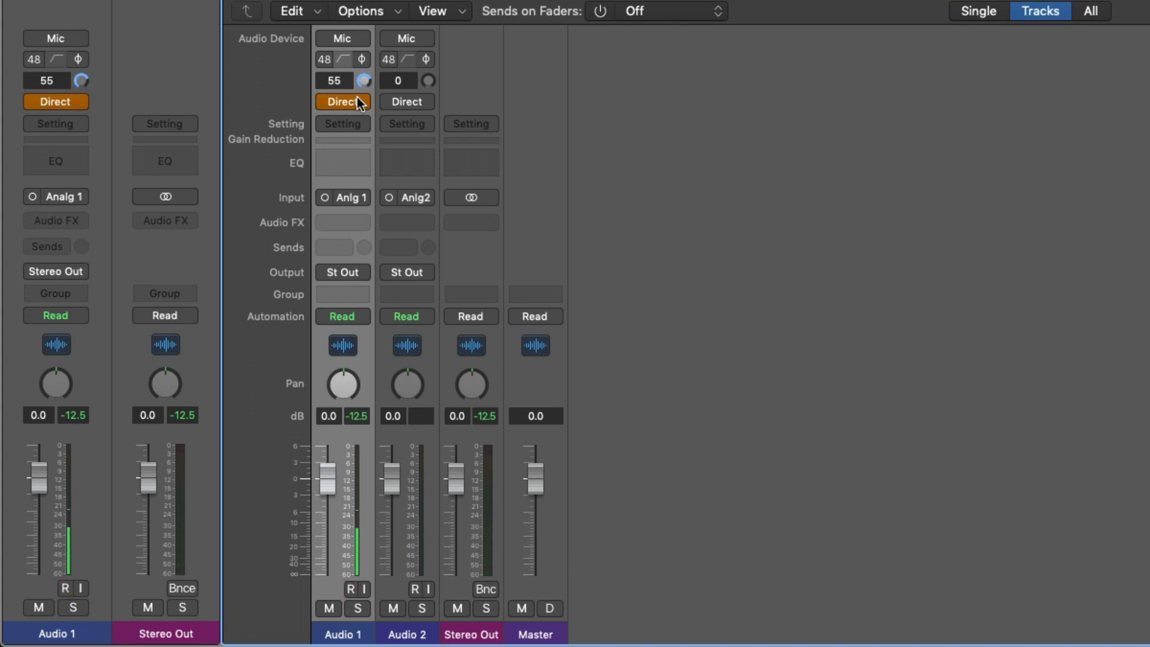
left_click(352, 589)
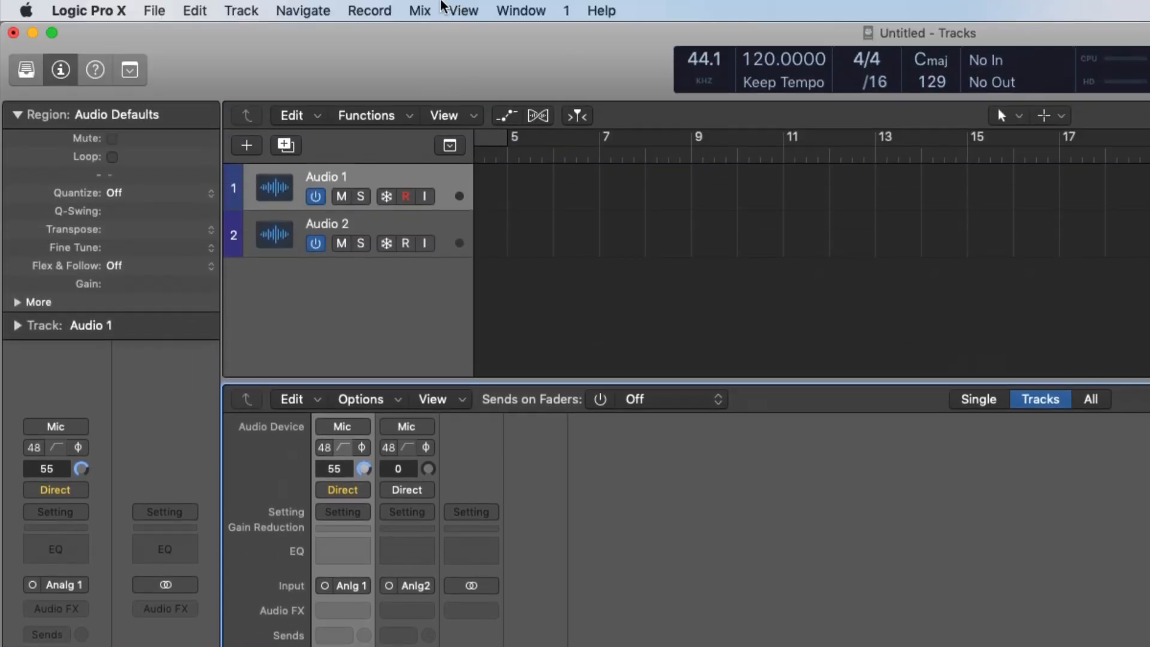
left_click(425, 11)
left_click(507, 334)
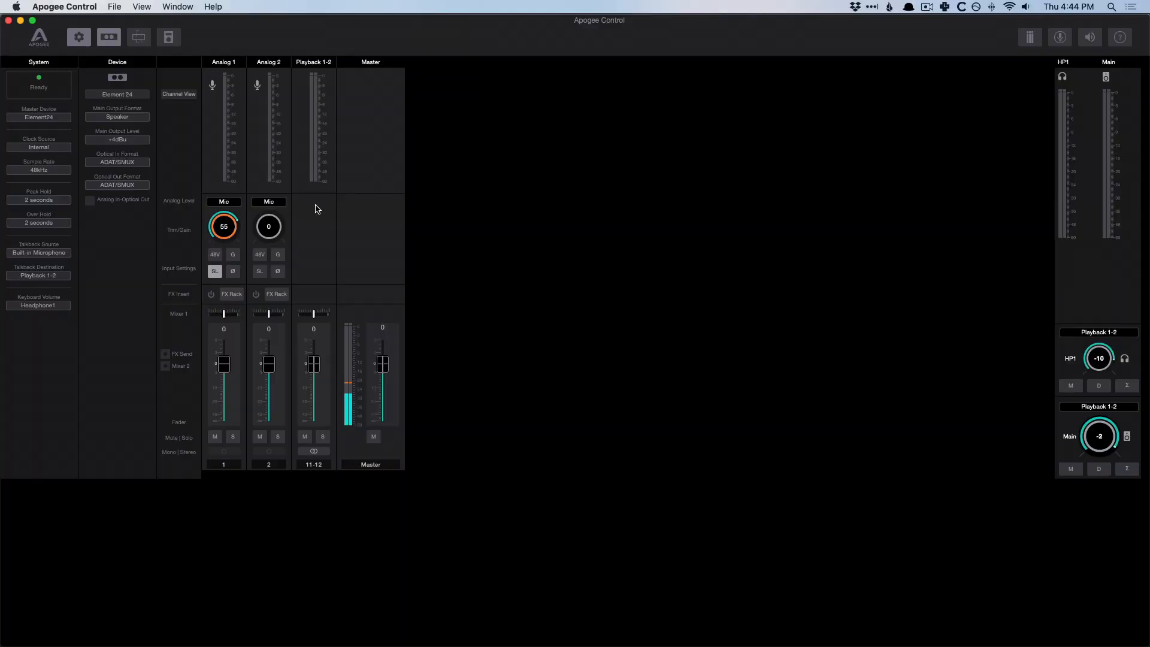
key("super+Tab")
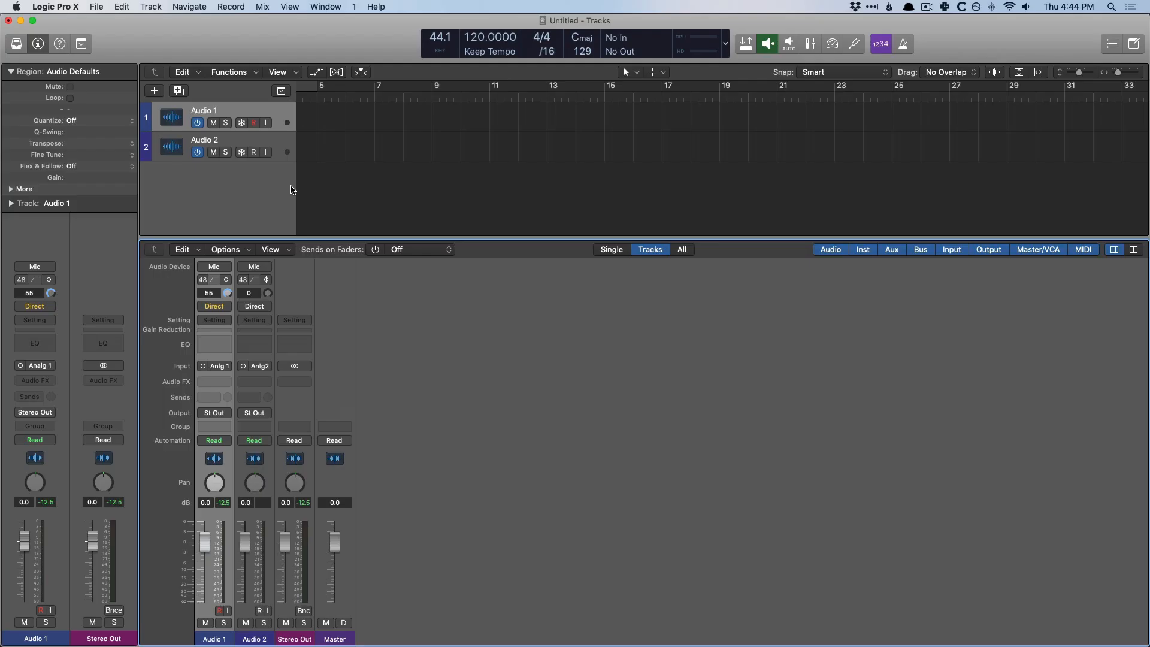